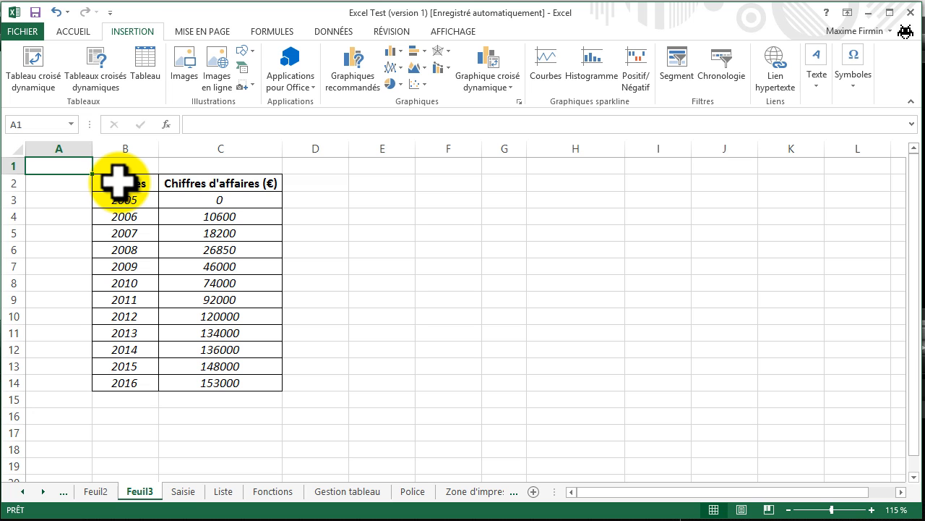
Open the recommended charts for the table range B2:C14
drag(117, 181, 208, 383)
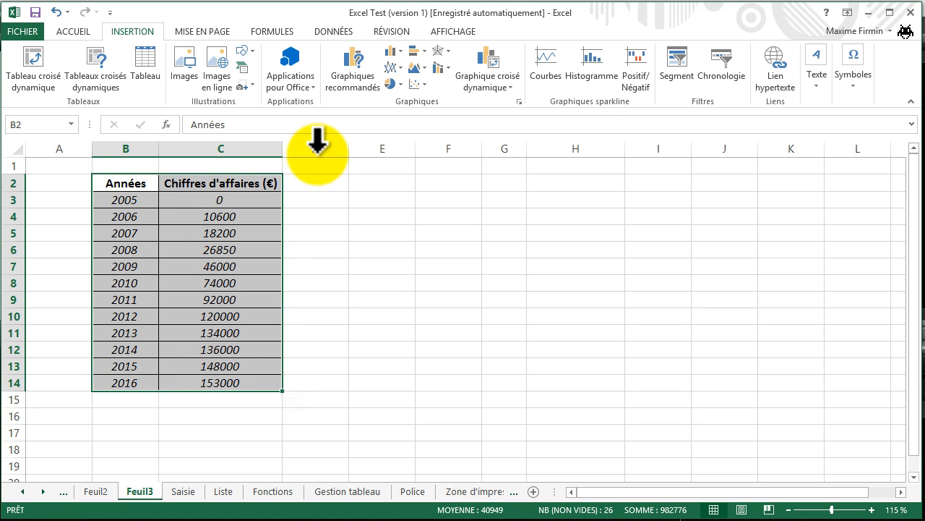
click(365, 65)
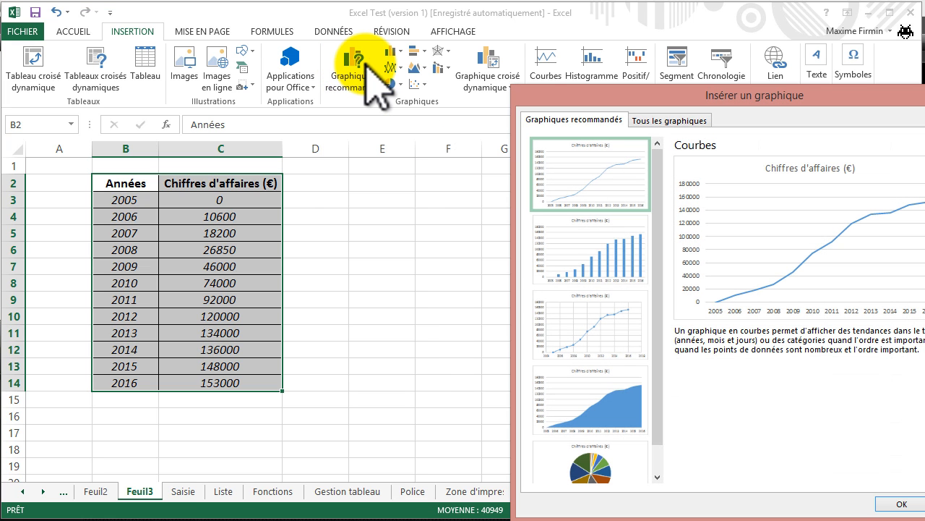
drag(692, 99, 577, 71)
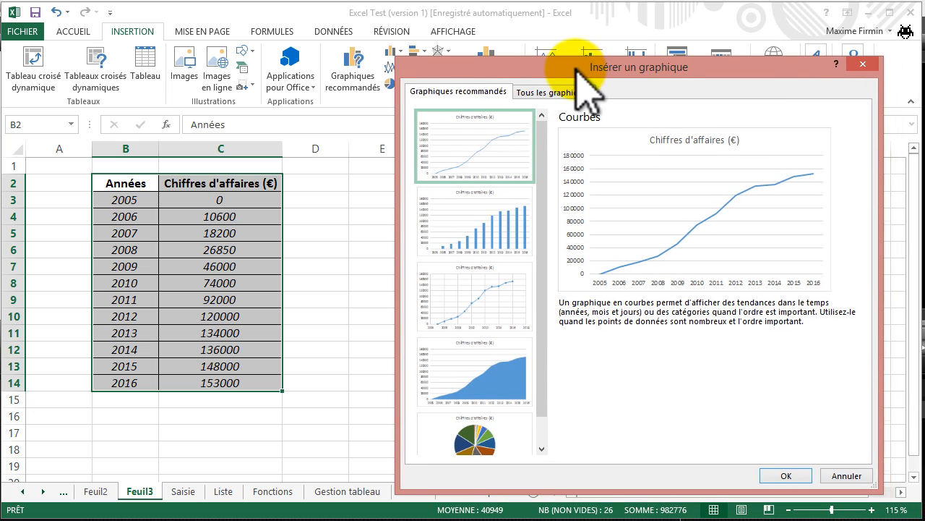
Preview the recommended clustered column, scatter, stacked area, pie and line charts for the revenue data
drag(544, 171, 540, 201)
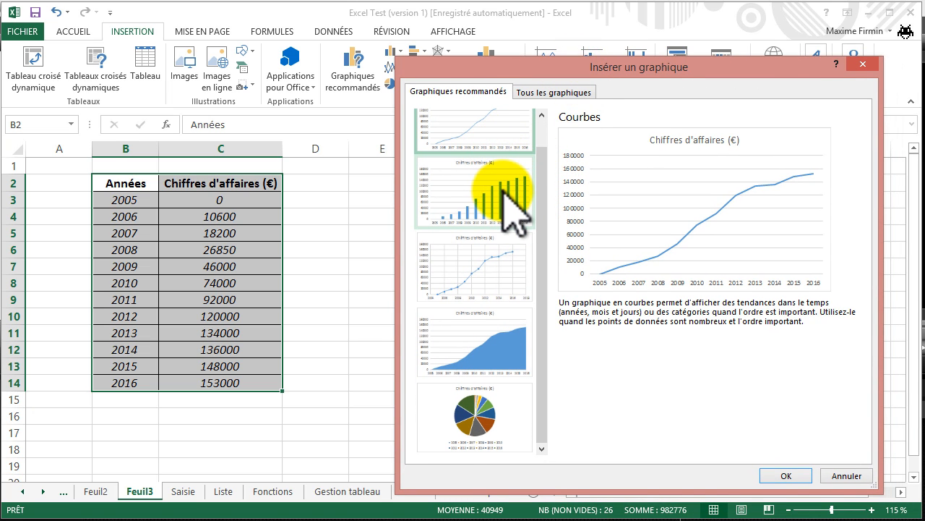
click(502, 190)
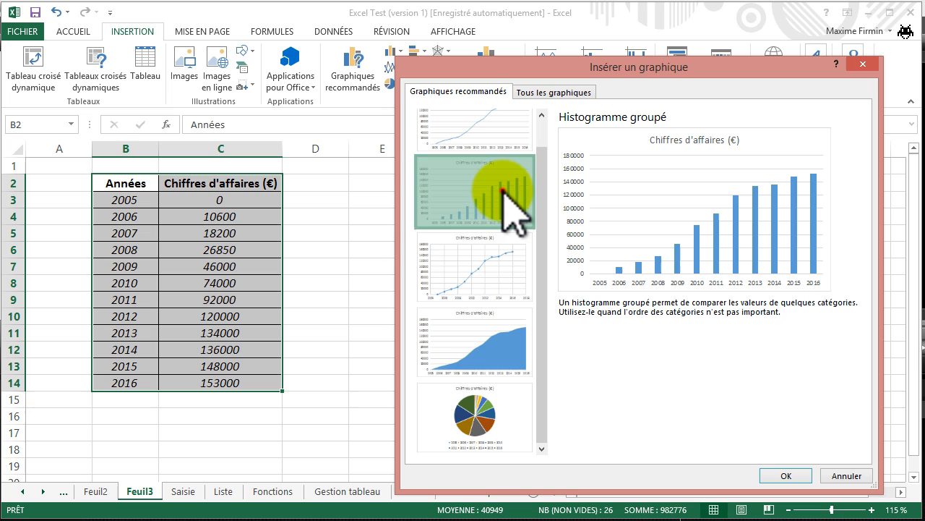
click(467, 282)
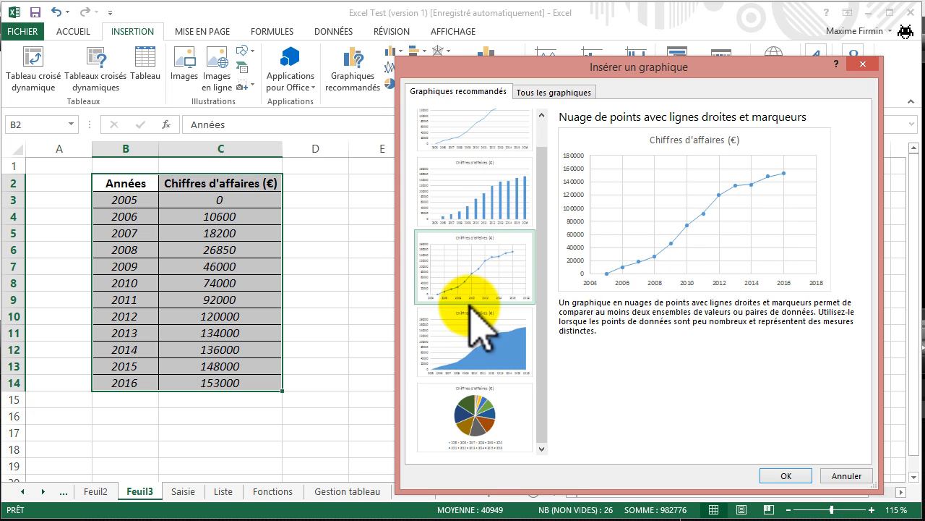
click(474, 321)
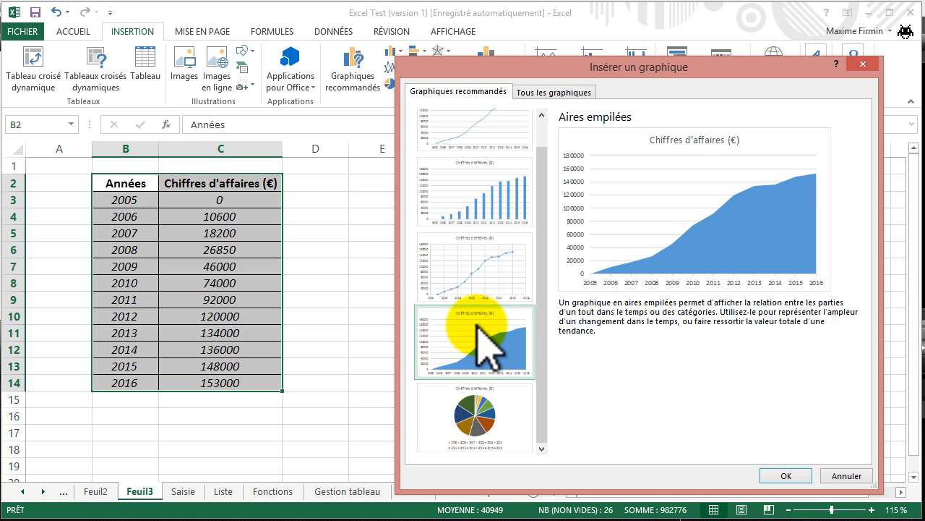
click(477, 411)
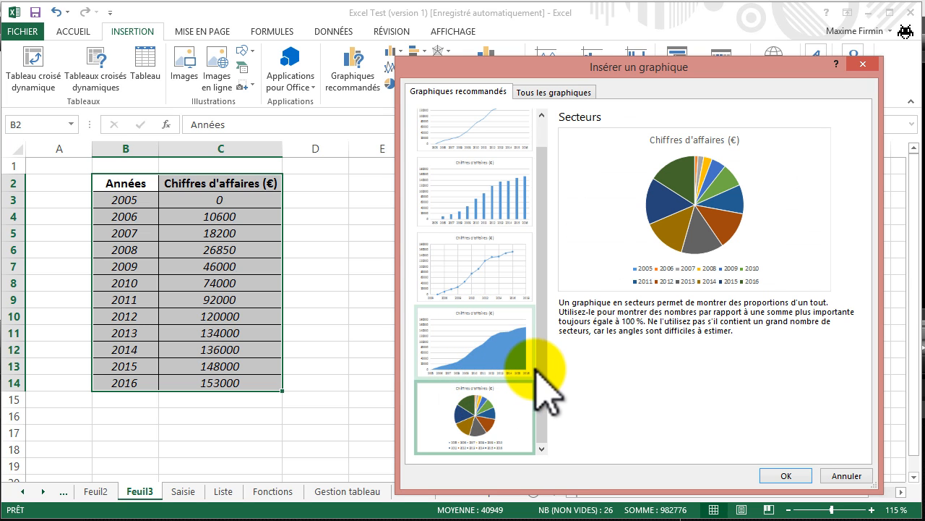
drag(542, 367, 553, 329)
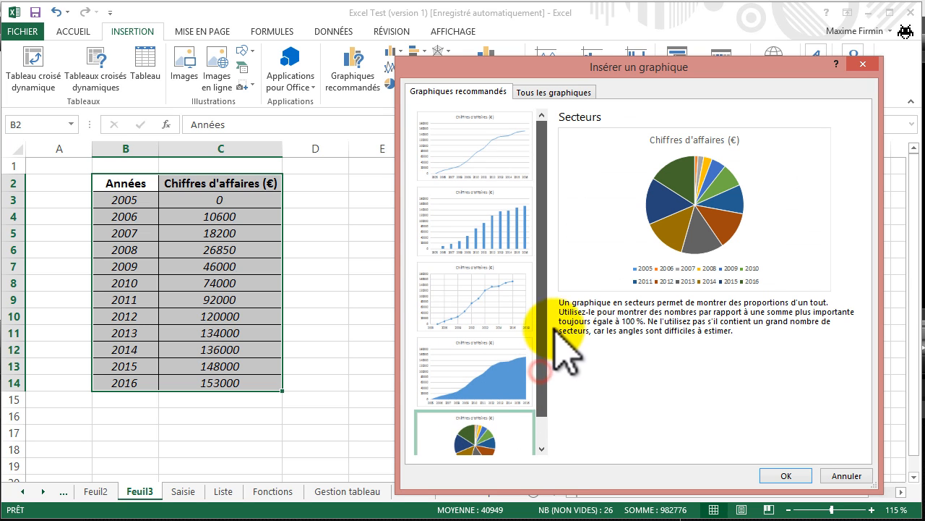
click(510, 143)
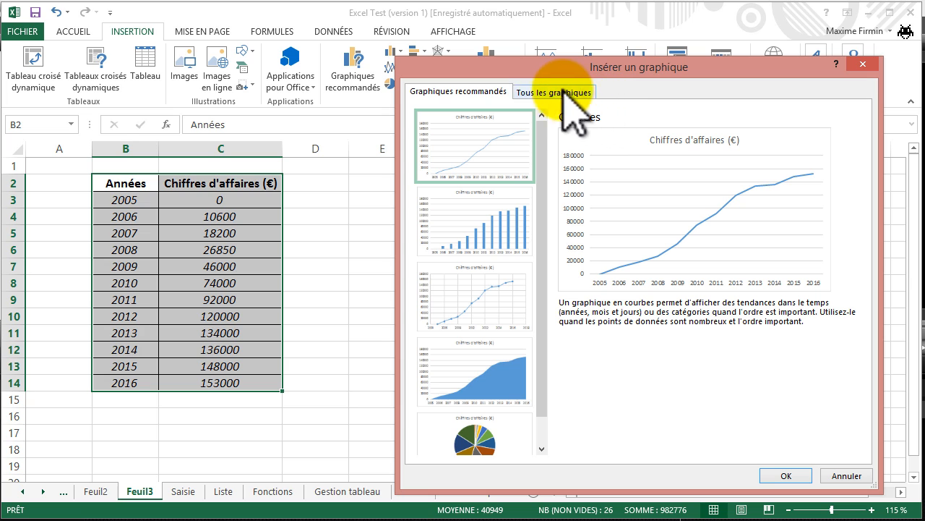
Browse the full set of chart types, including line, pie, bar, area, scatter, stock and surface
click(535, 94)
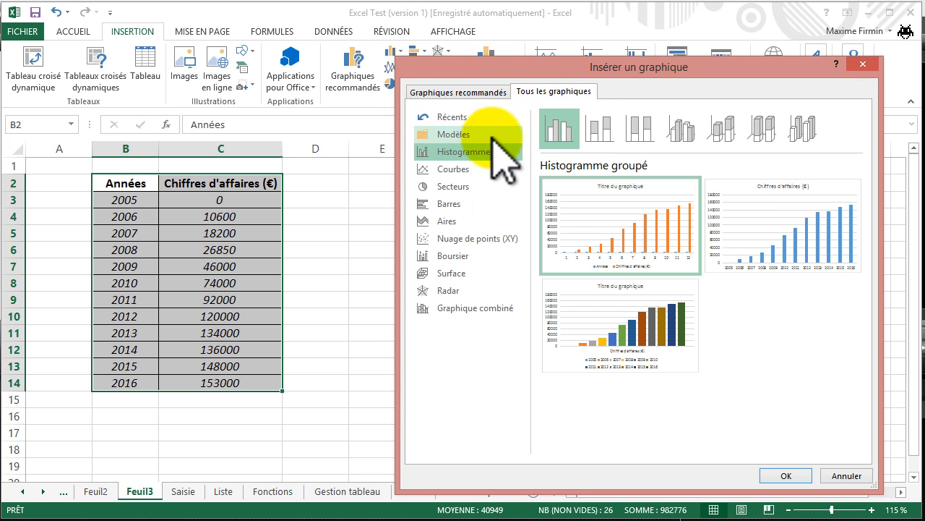
click(472, 170)
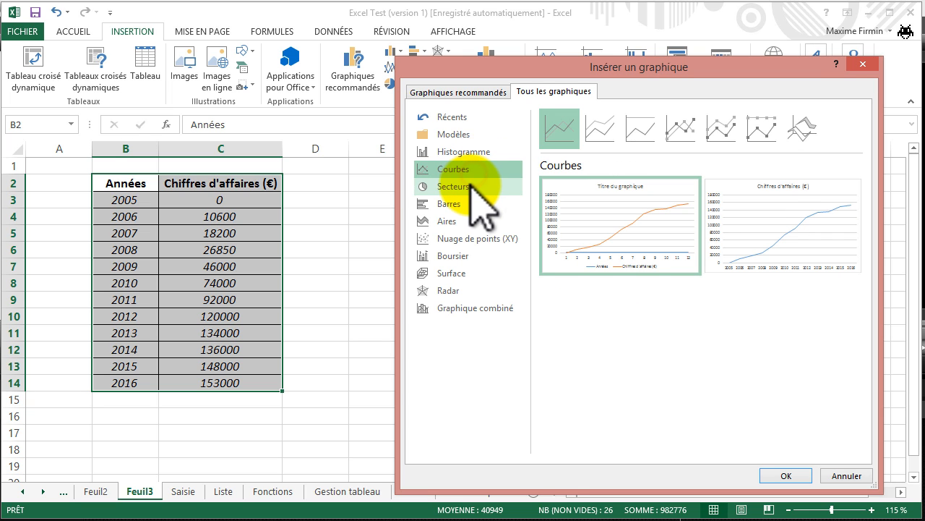
click(470, 187)
click(469, 208)
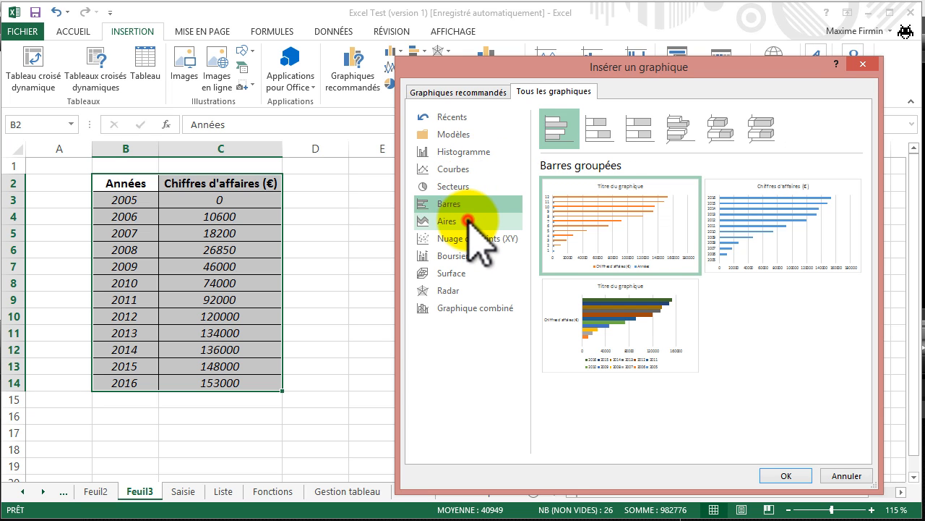
click(469, 222)
click(469, 238)
click(460, 256)
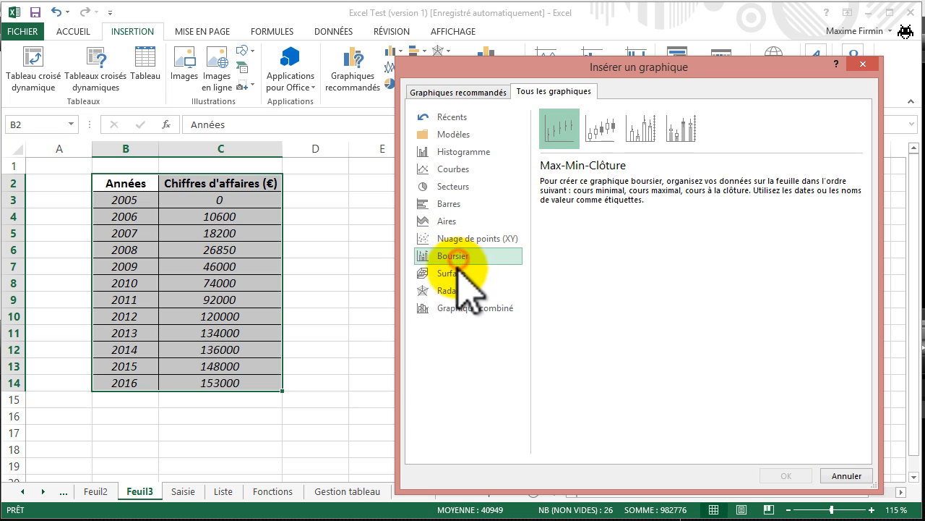
click(462, 273)
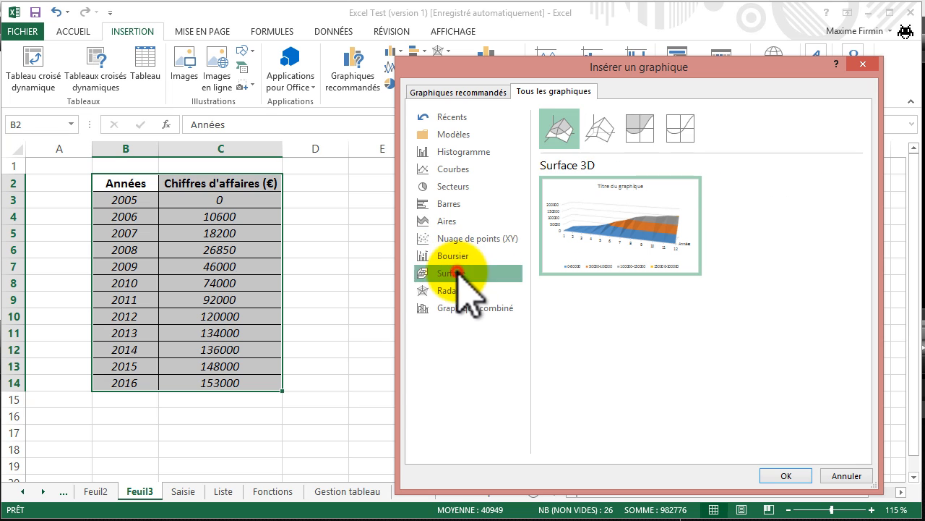
click(469, 168)
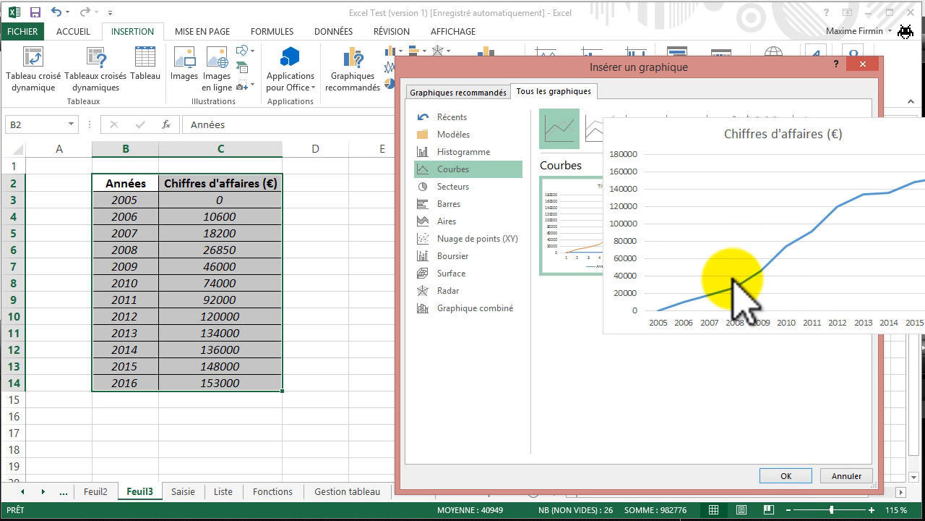
Insert the recommended Courbes line chart and move it beside the table, clear of the data
click(447, 93)
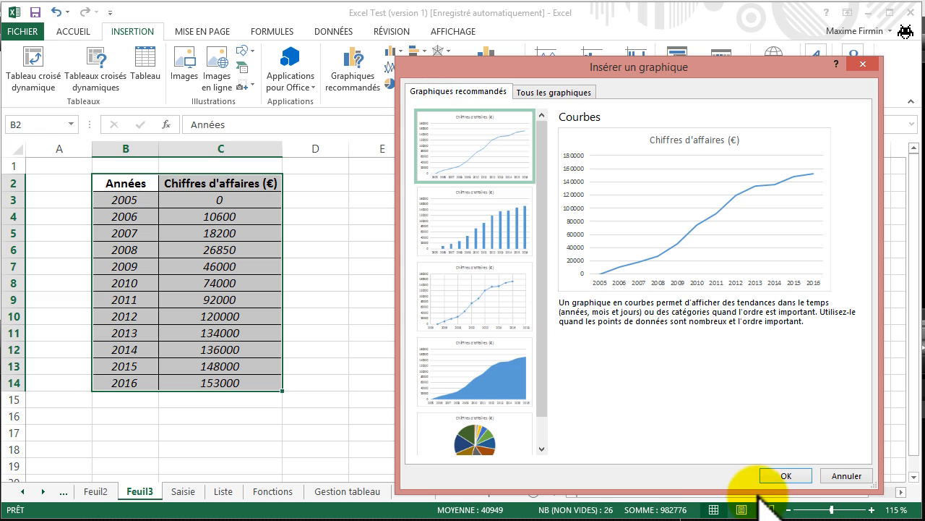
click(778, 475)
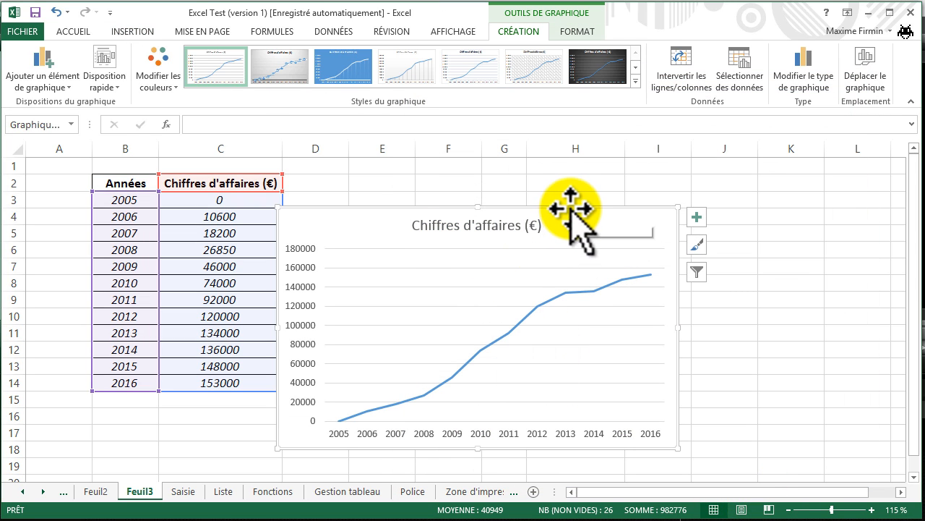
drag(570, 209, 611, 171)
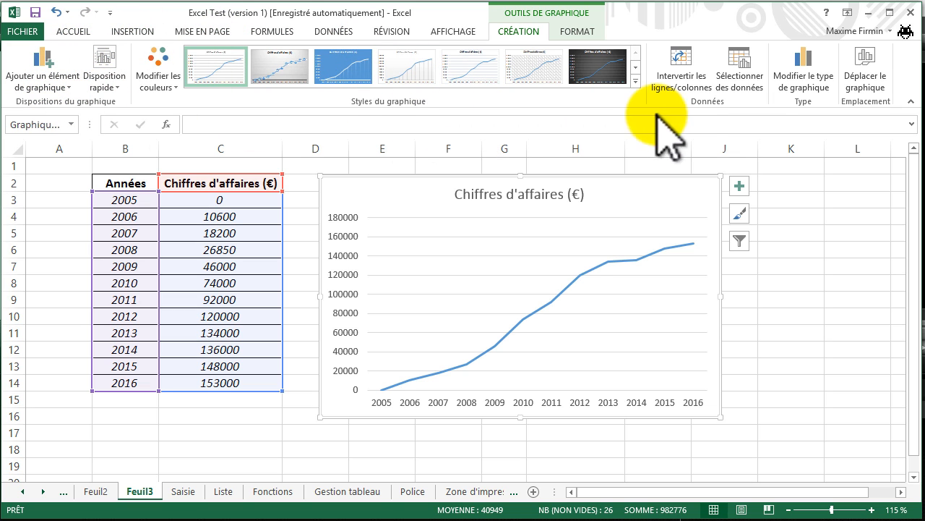
Hide the chart's axes and show them again
click(739, 190)
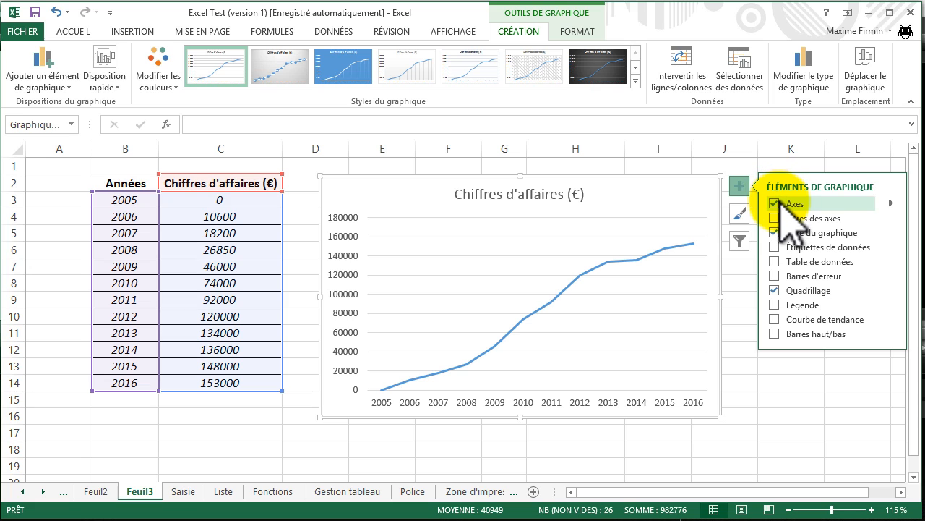
click(775, 203)
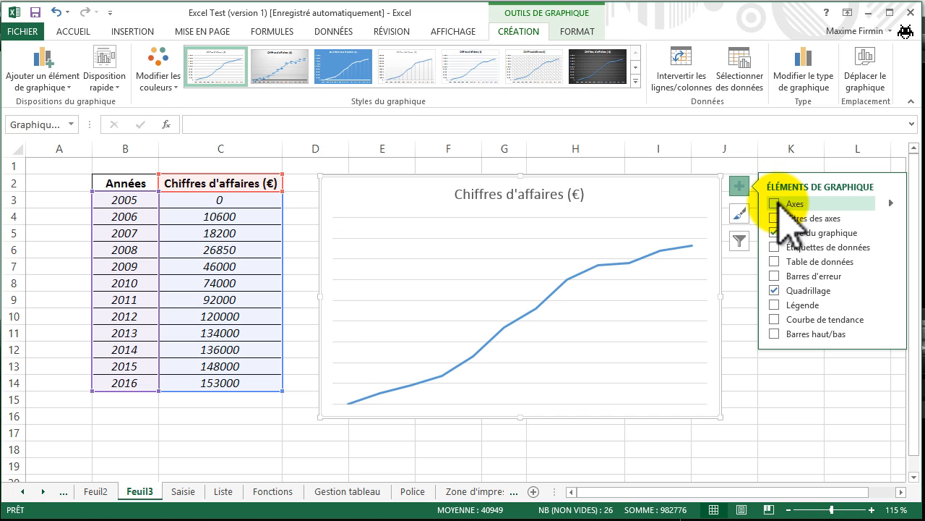
click(777, 205)
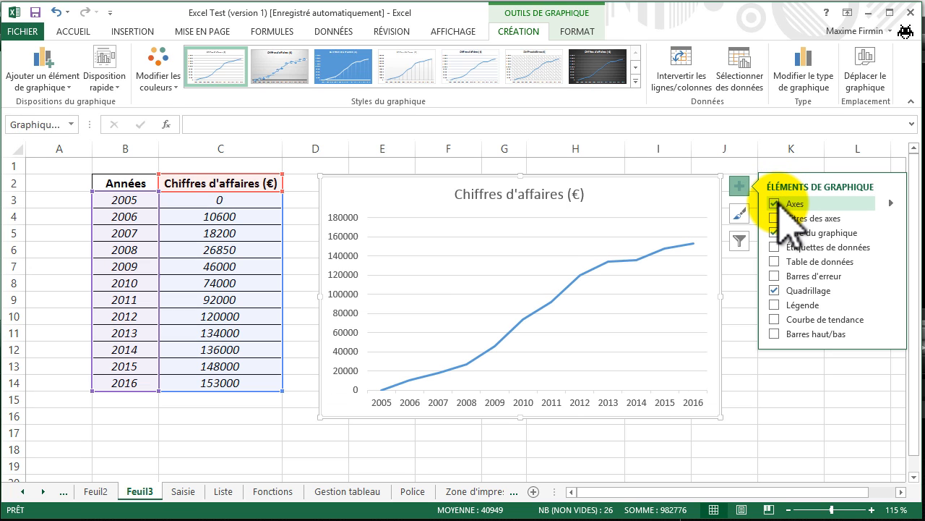
Add axis titles to the chart and name the horizontal axis "Années"
click(781, 218)
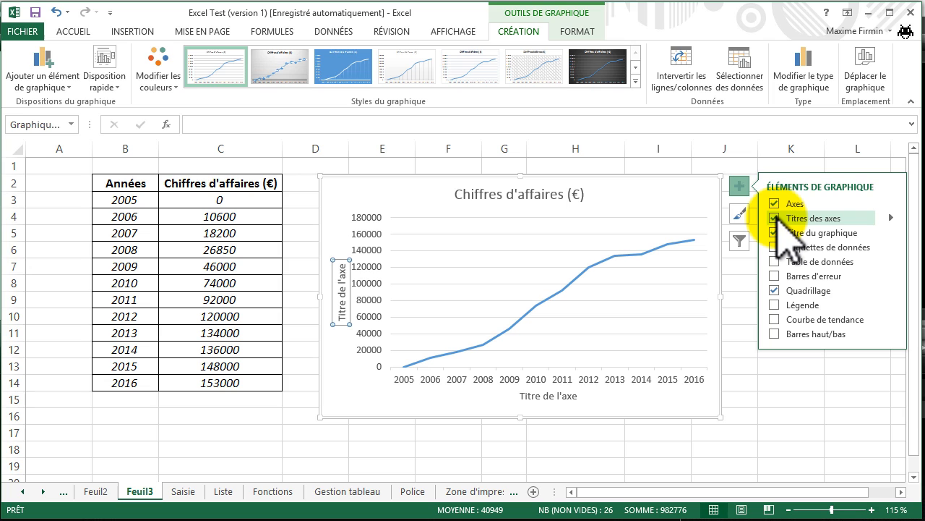
click(528, 396)
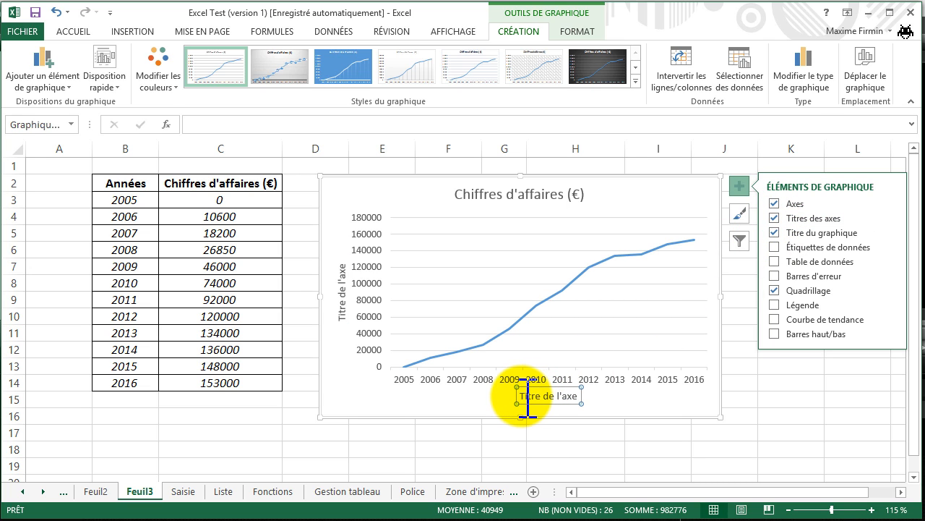
triple_click(527, 396)
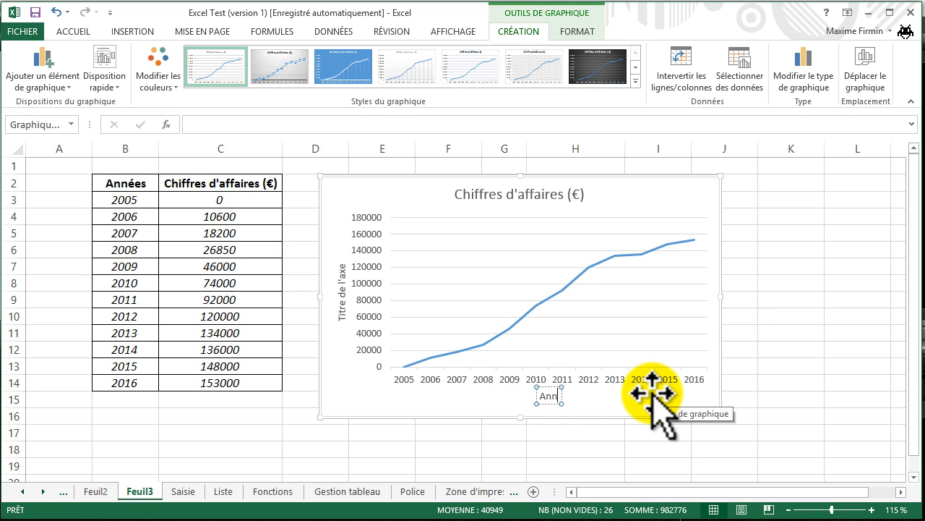
text(Années)
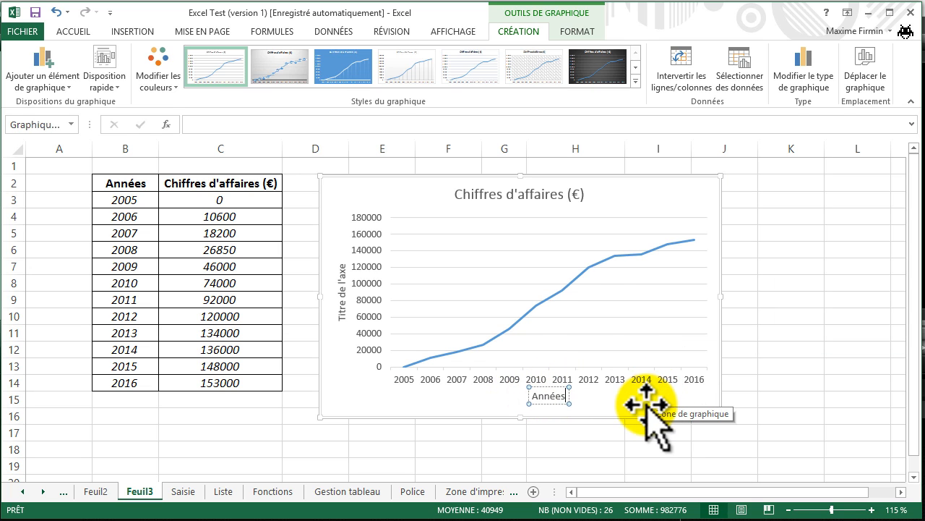
Set the vertical axis title to "Chiffre d'affaires"
click(340, 307)
drag(340, 307, 347, 254)
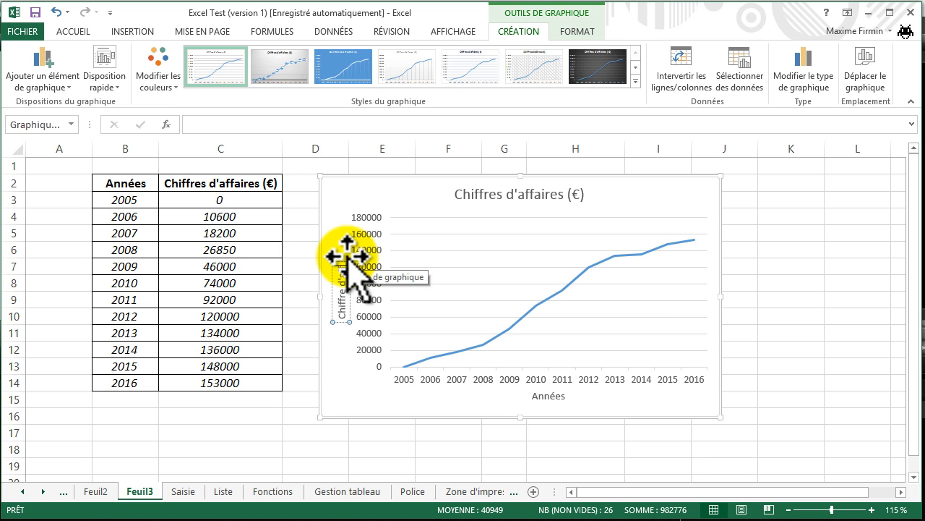
drag(347, 257, 344, 253)
Change the chart title to "Chiffre d'affaires (€)"
click(548, 195)
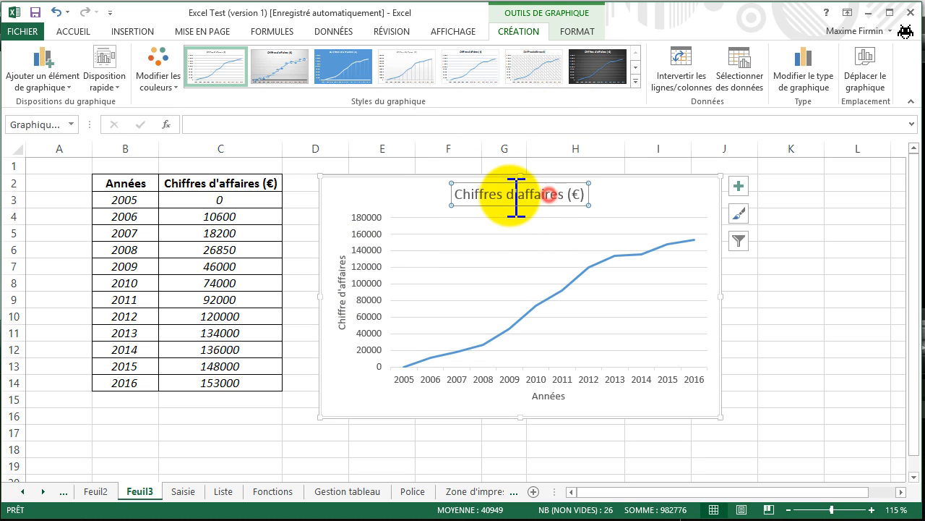
click(506, 196)
key(BackSpace)
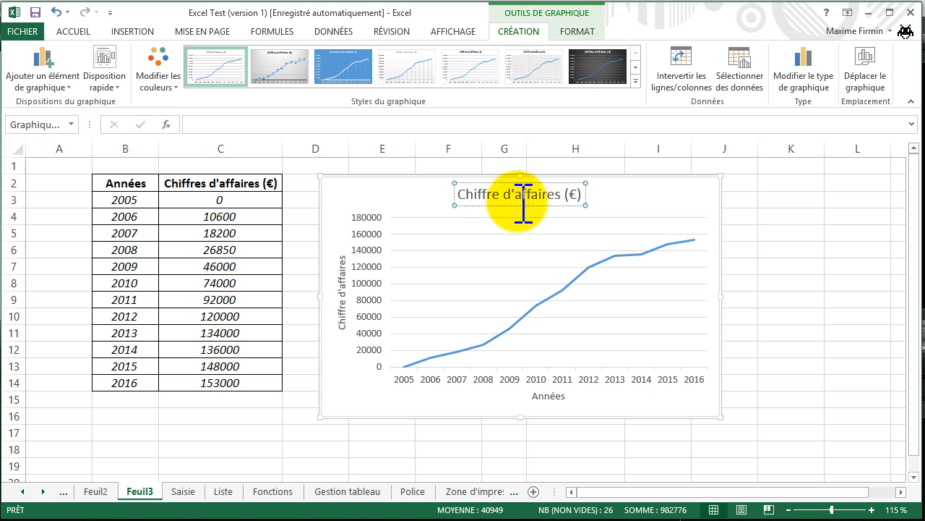
click(649, 195)
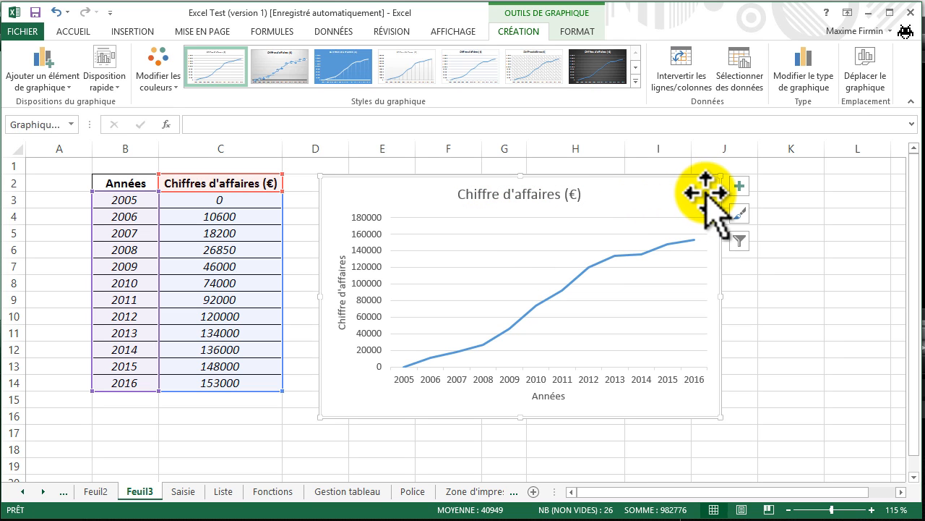
Remove the chart title and add it back
click(738, 188)
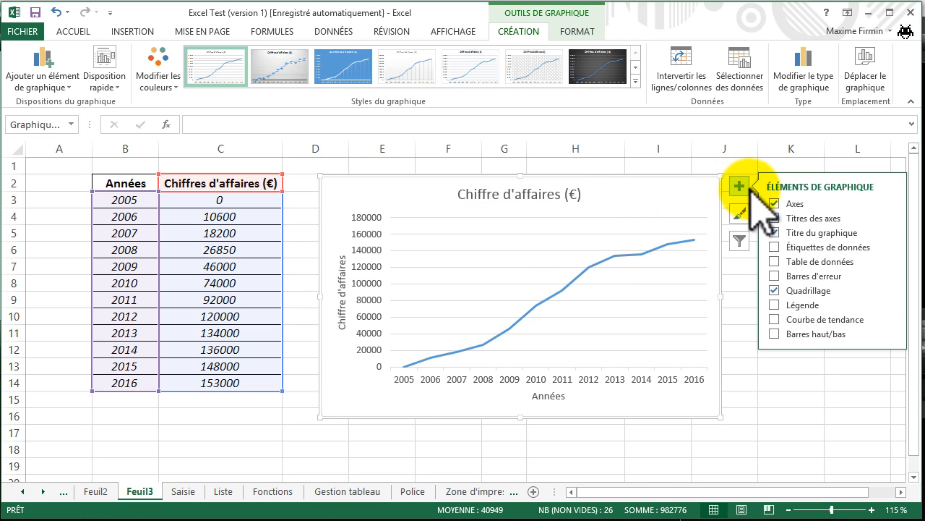
click(801, 230)
click(801, 230)
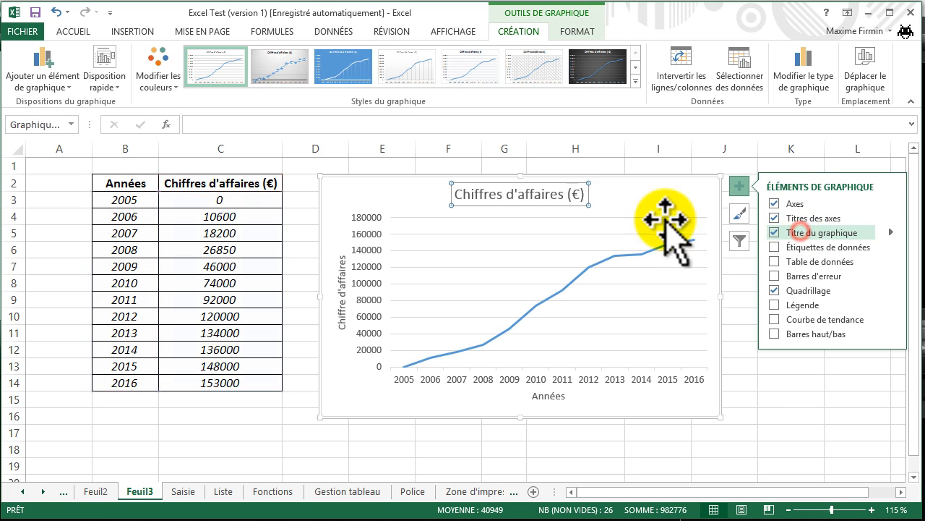
Change the chart title to "Evolution du chiffre d'affaires (€)"
click(553, 201)
click(454, 194)
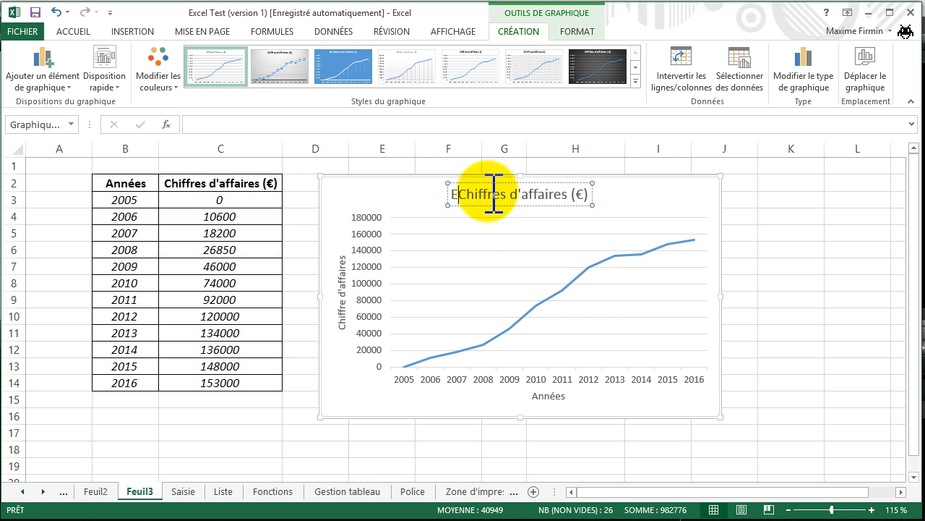
text(Evolution du)
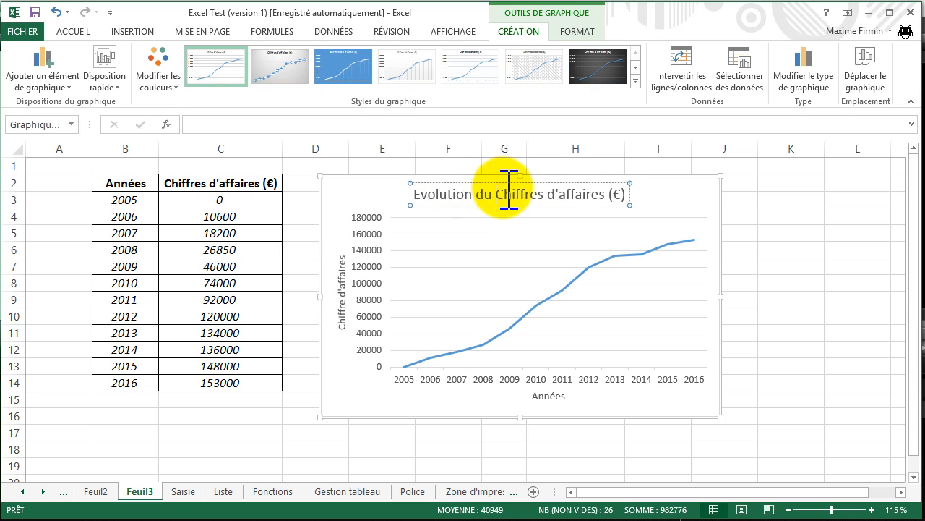
key(Delete)
text(c)
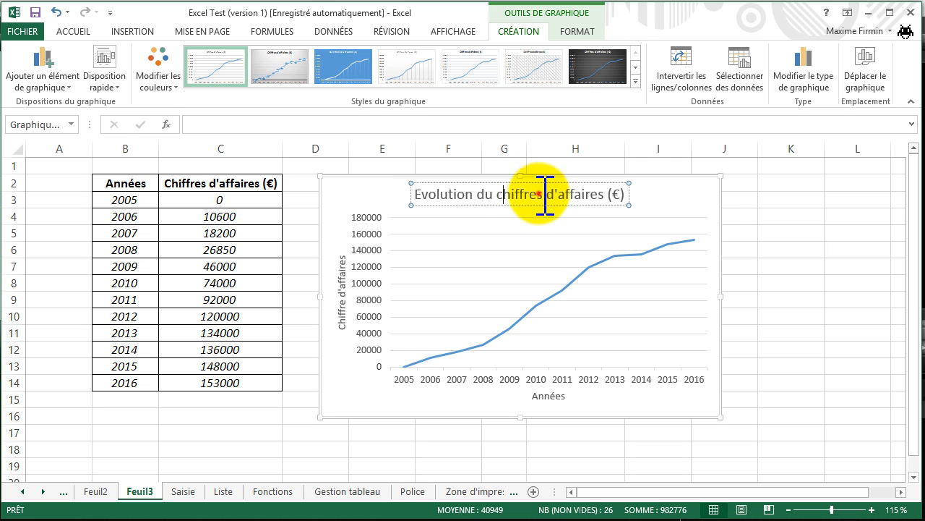
click(539, 195)
key(Delete)
click(683, 193)
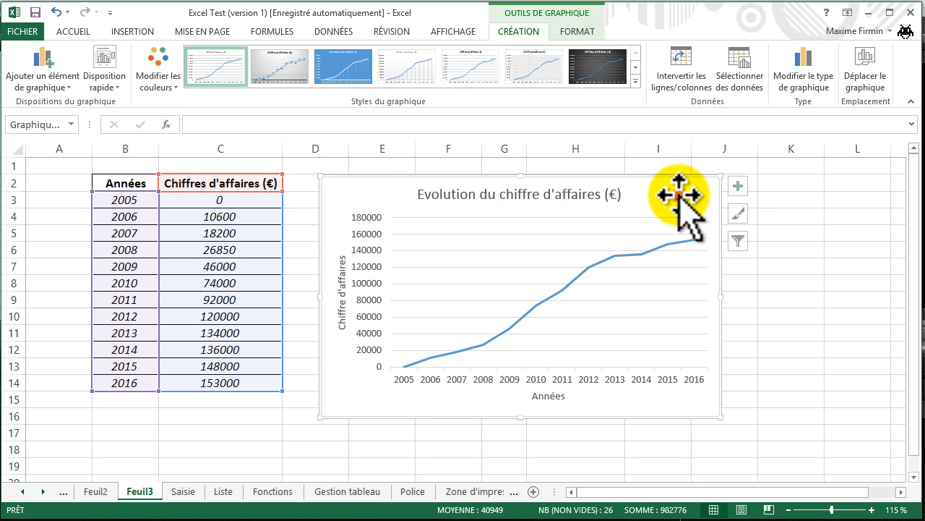
Widen the chart to the end of column K, with its data table shown only temporarily
click(739, 187)
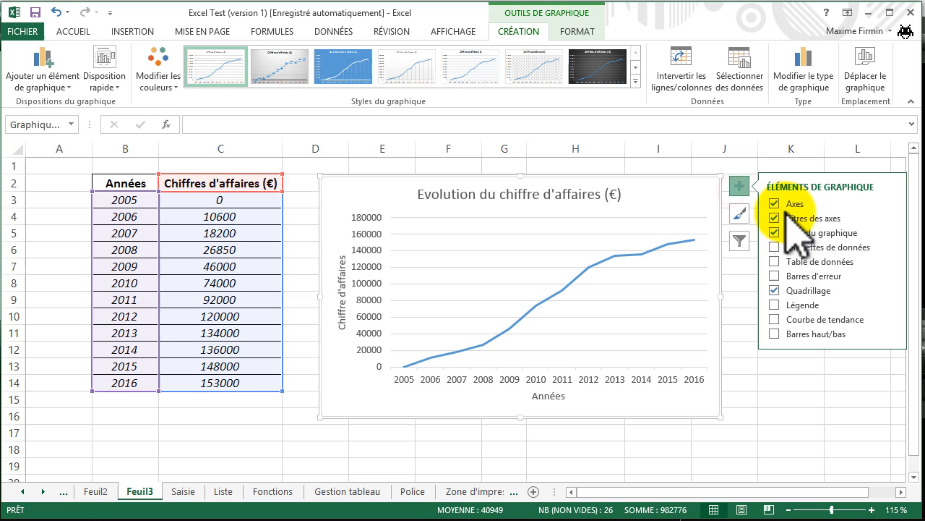
click(793, 261)
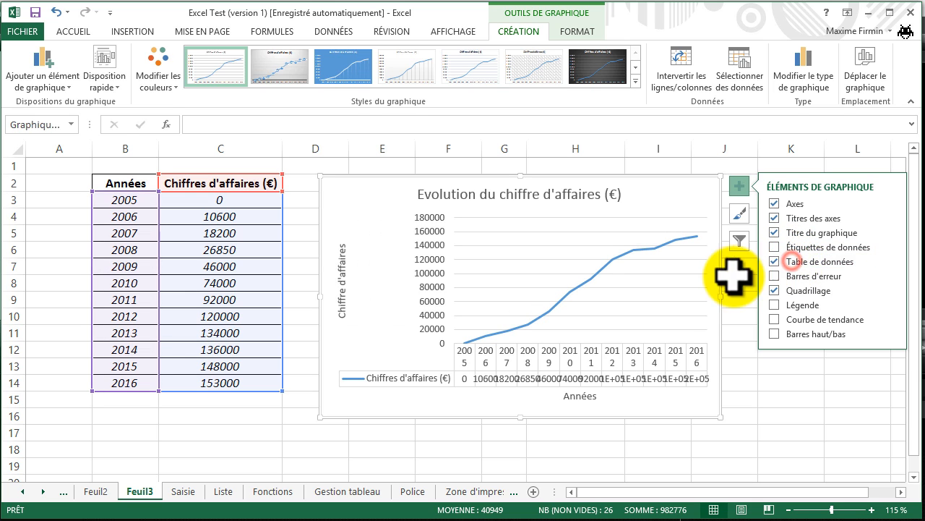
drag(721, 296, 815, 296)
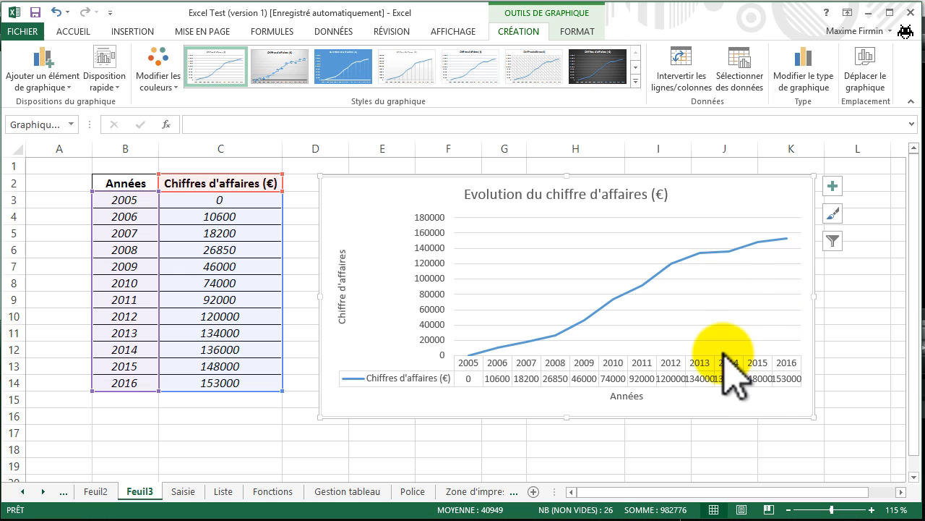
click(832, 186)
click(868, 262)
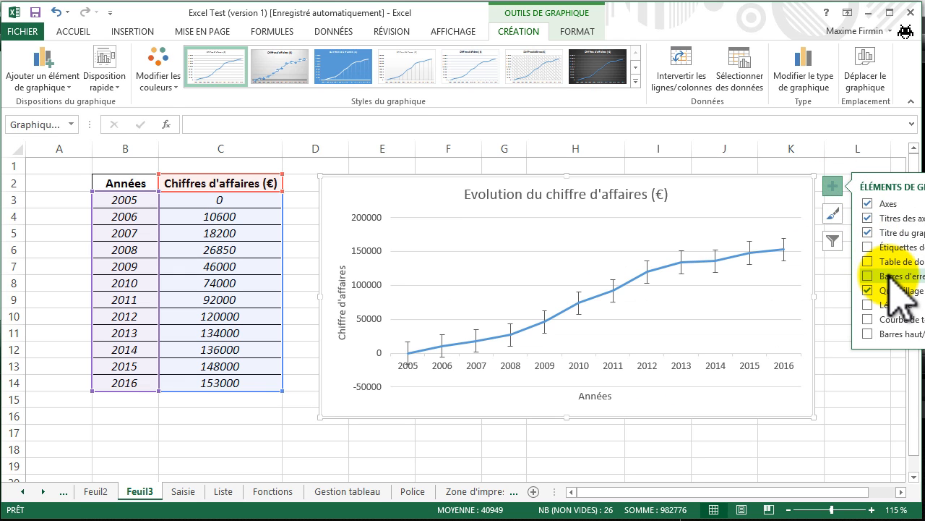
Try the chart without gridlines, with a trendline and with up/down bars, reverting each change
click(890, 289)
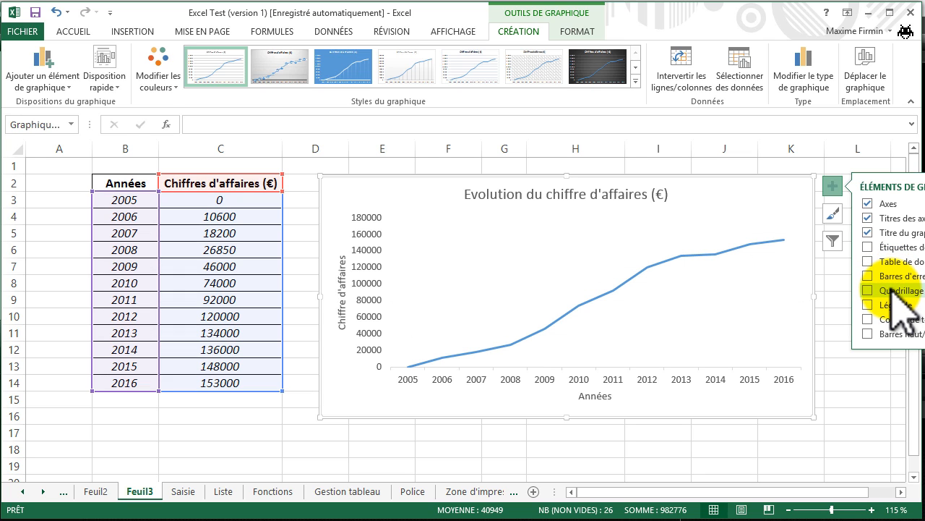
click(895, 290)
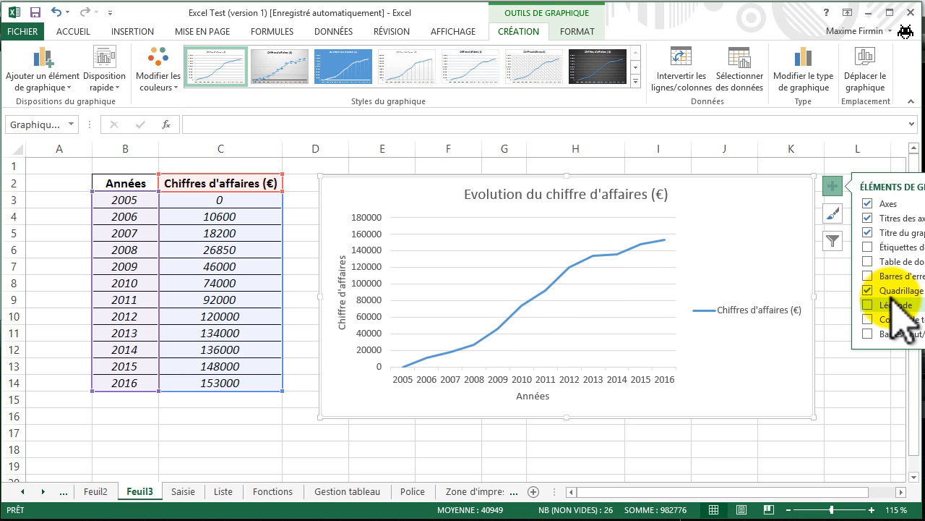
click(889, 317)
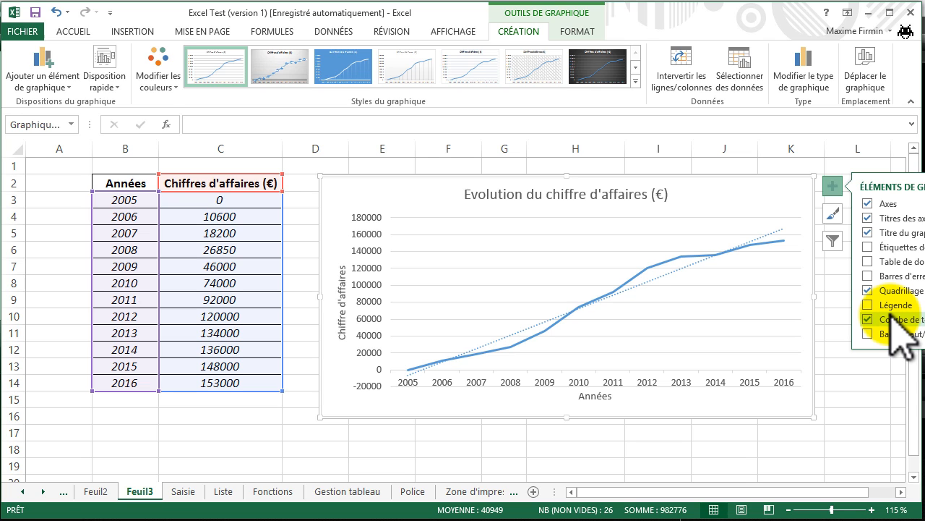
click(891, 319)
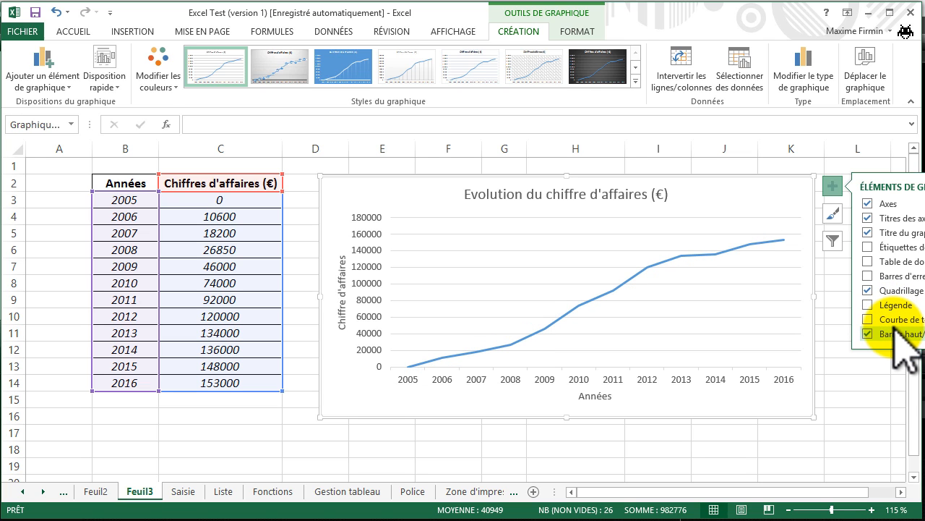
click(894, 329)
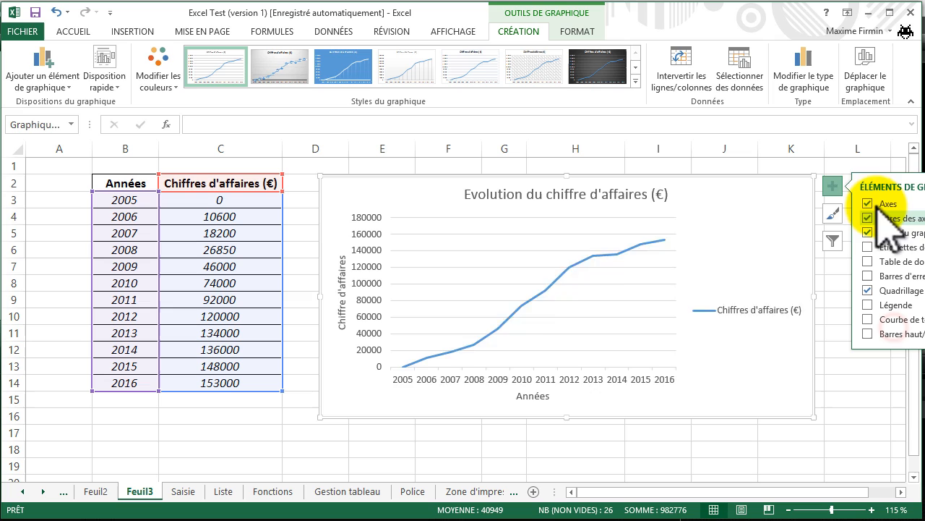
Apply Style 7 to the chart and recolour it with the multicolour palette that starts with green
click(833, 212)
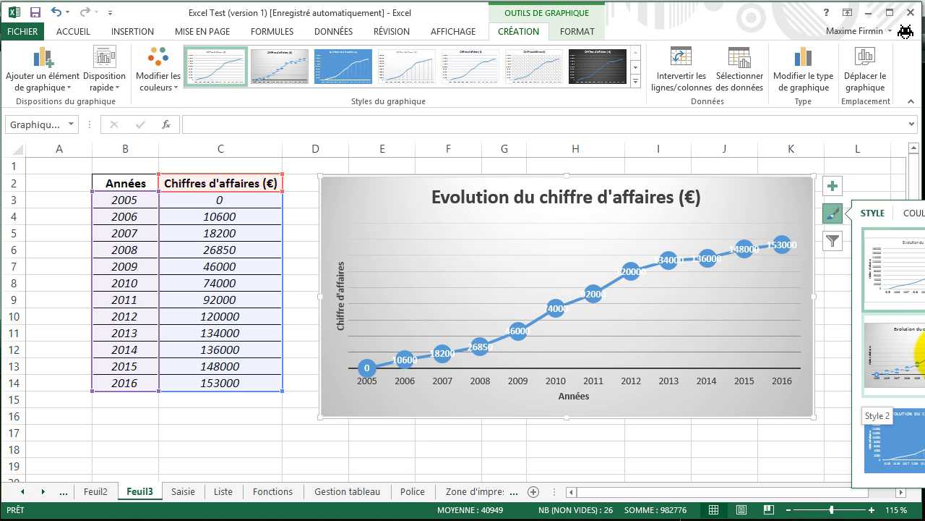
scroll(893, 347, down, 3)
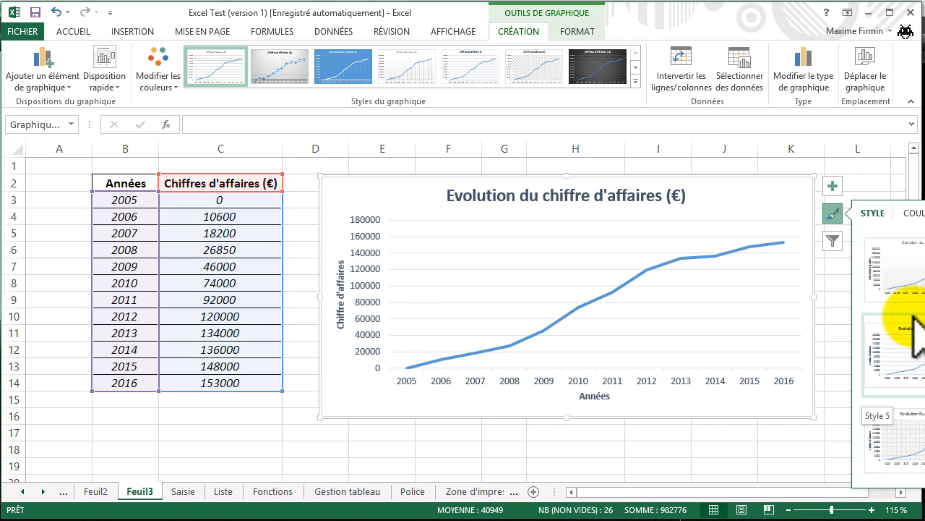
scroll(893, 405, down, 2)
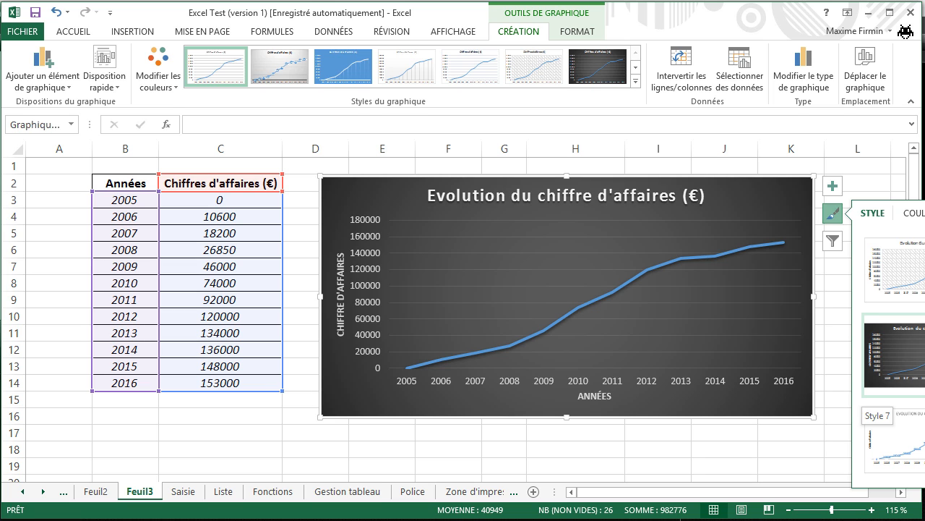
click(903, 331)
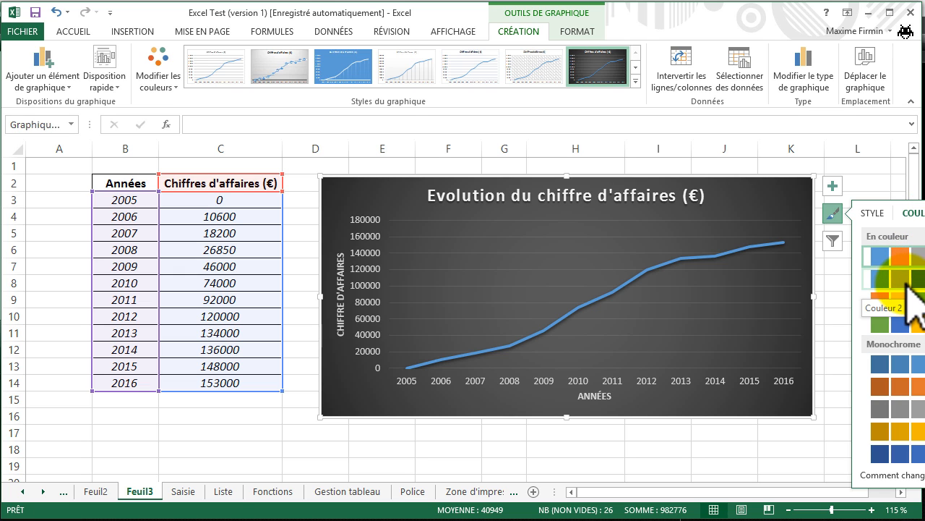
click(904, 282)
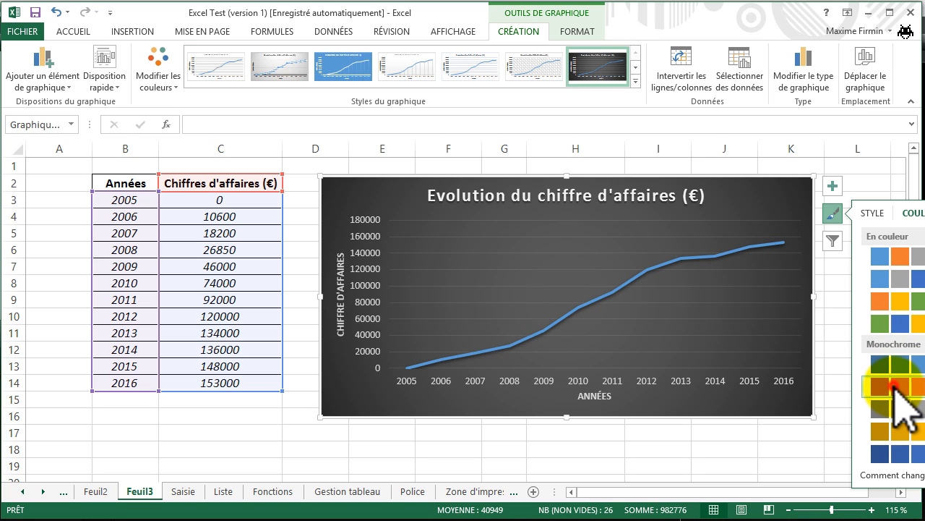
click(903, 323)
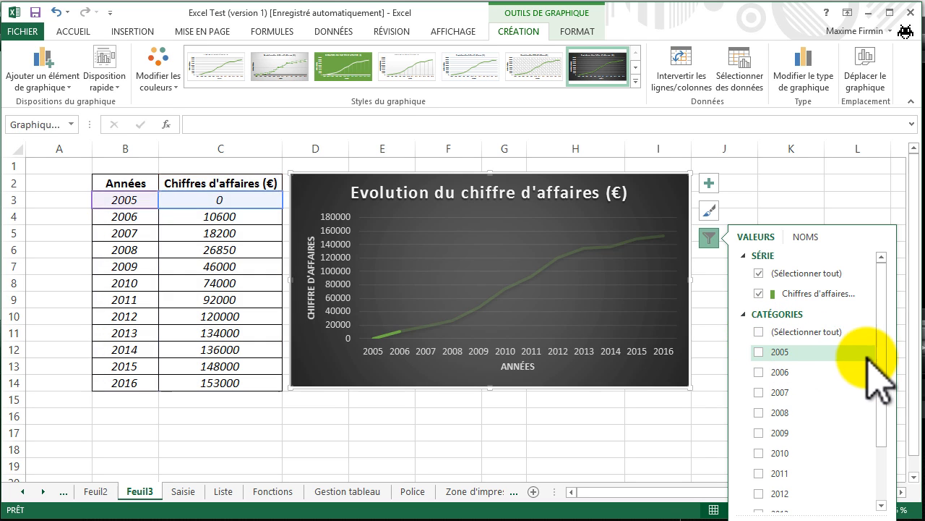
Filter the chart categories to show only the years 2011, 2012, 2013 and 2014
drag(881, 358, 892, 446)
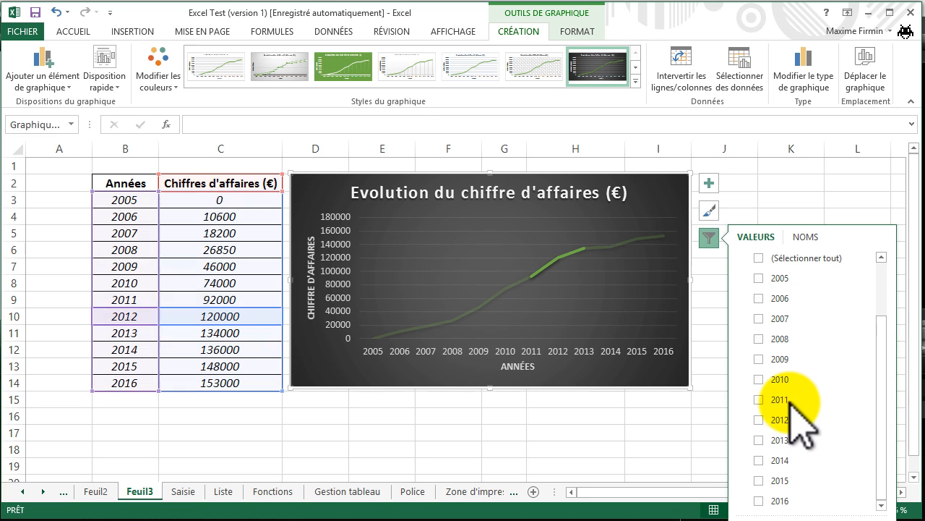
click(760, 399)
click(760, 420)
click(759, 440)
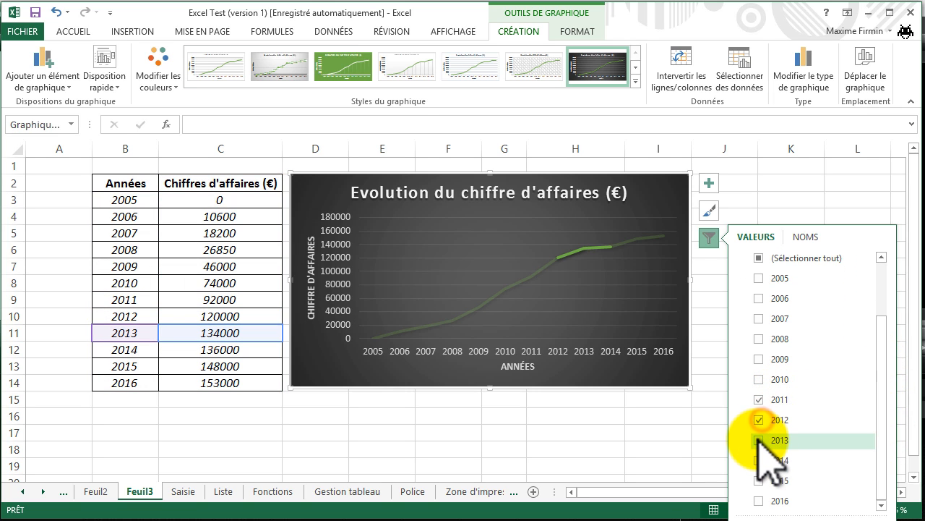
click(759, 460)
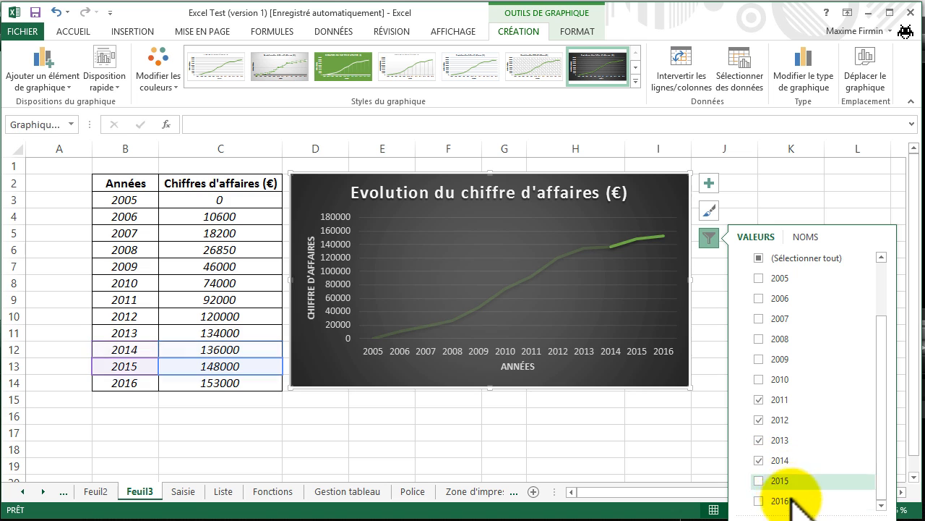
click(761, 519)
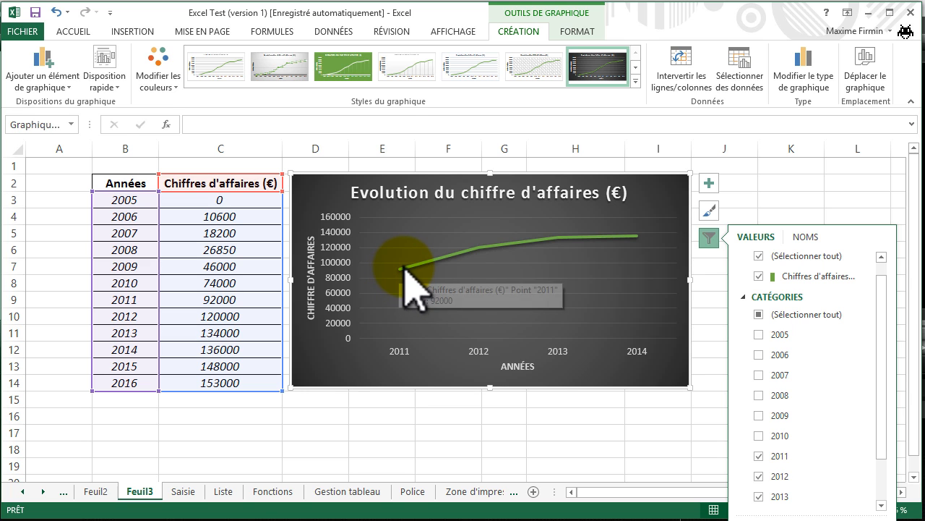
Reselect all year categories in the chart filter, apply the filter and deselect the chart
mouse_move(632, 245)
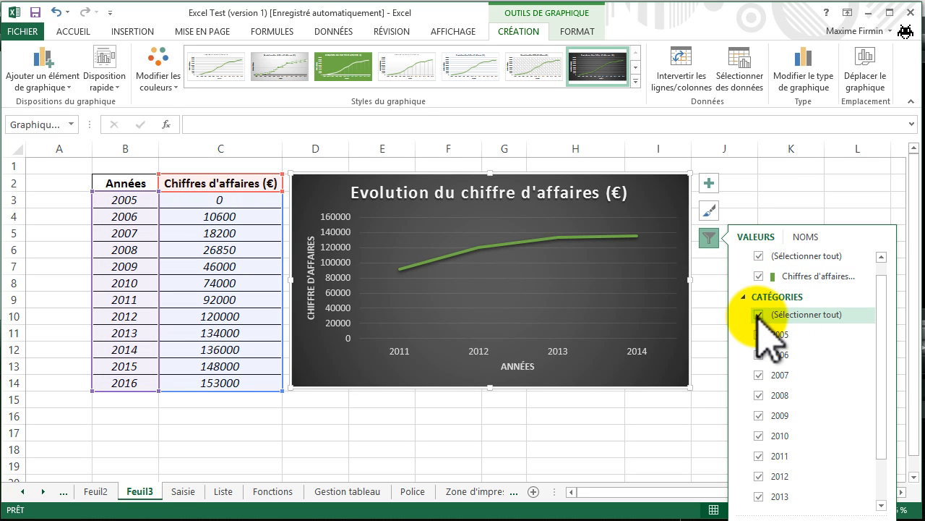
click(673, 222)
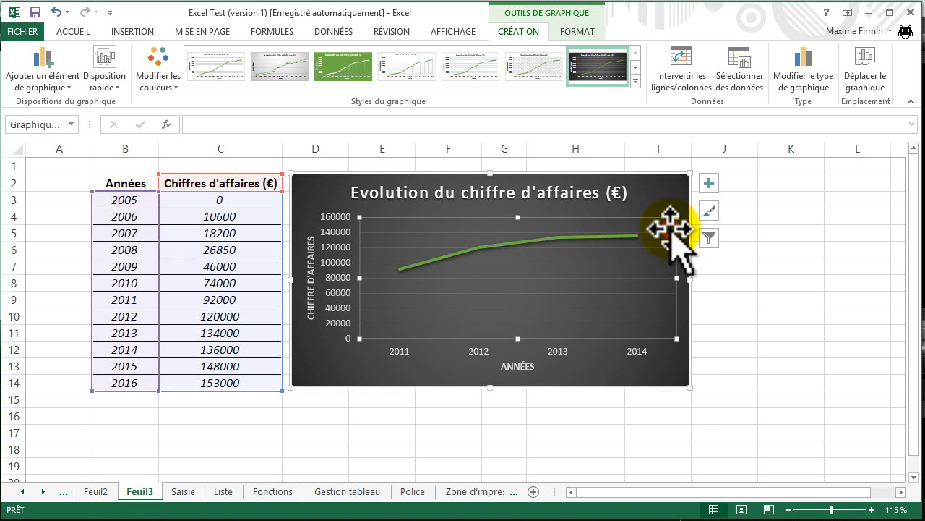
click(662, 197)
click(709, 237)
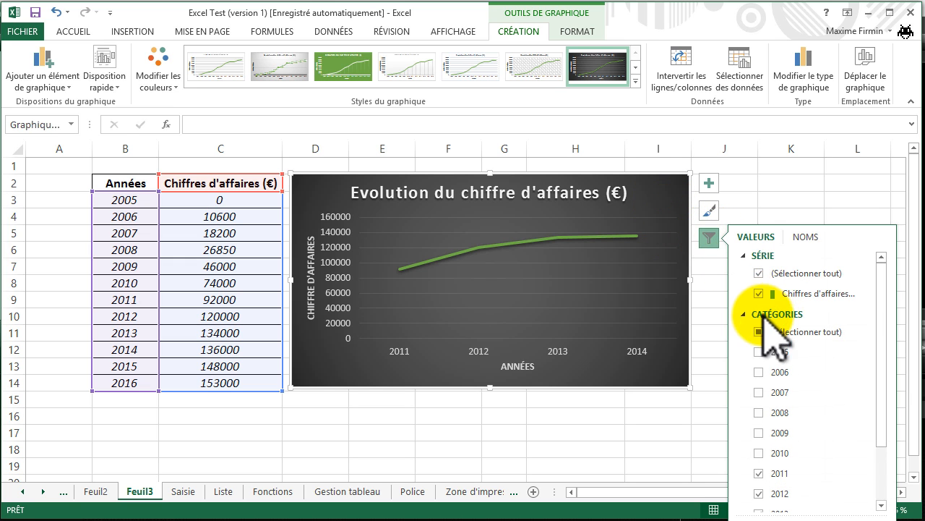
click(660, 207)
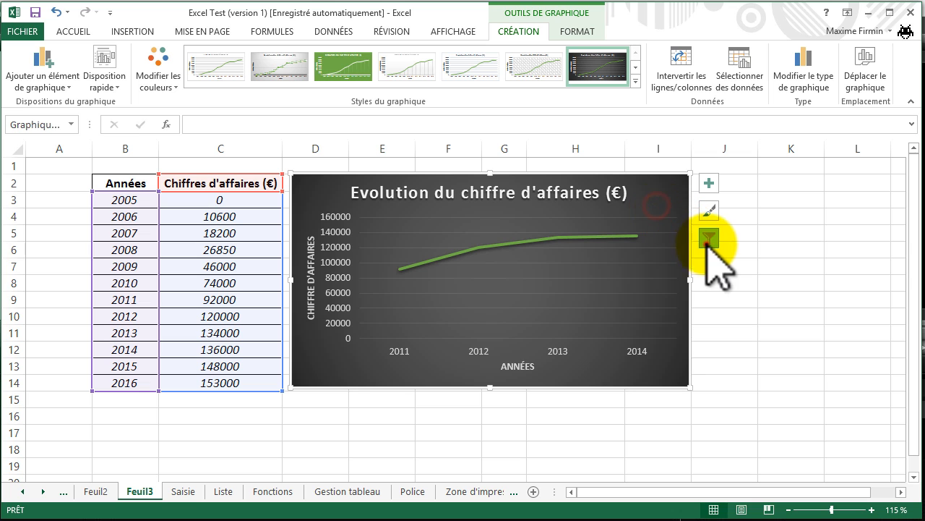
click(709, 239)
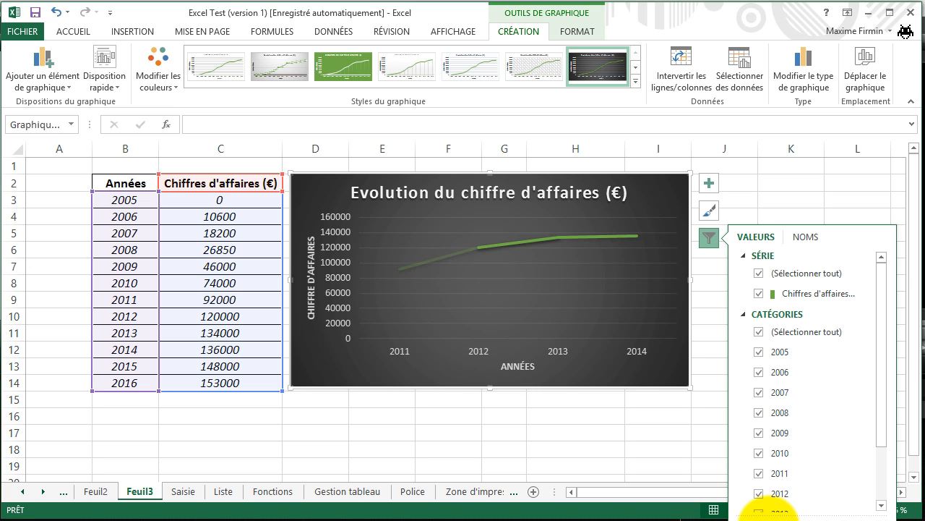
click(738, 206)
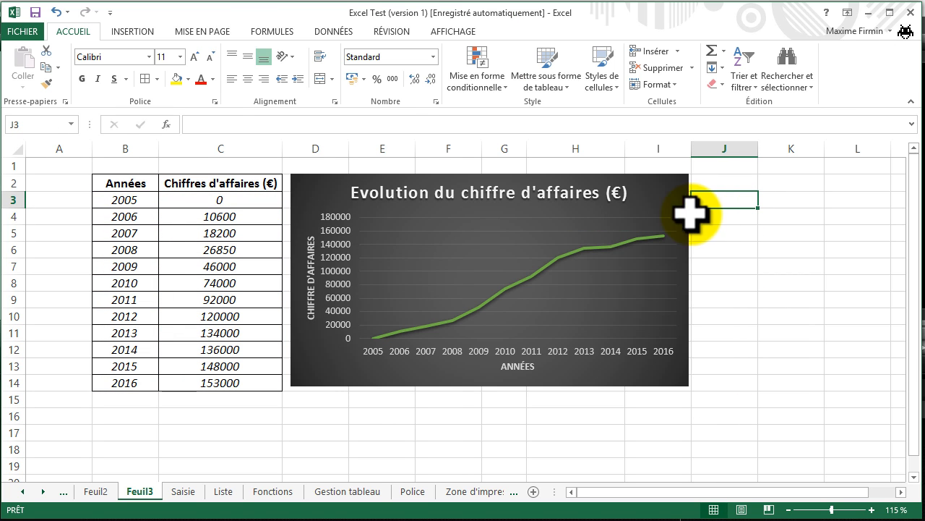